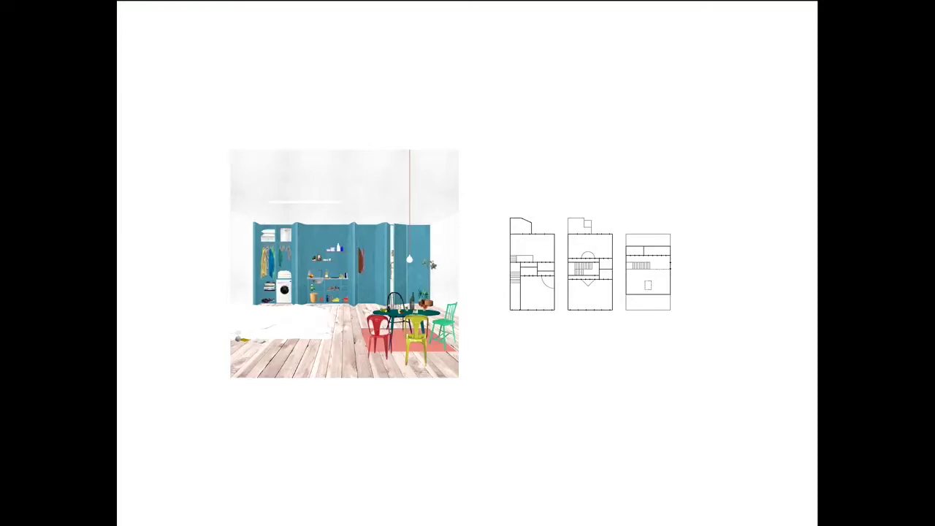
key("Right")
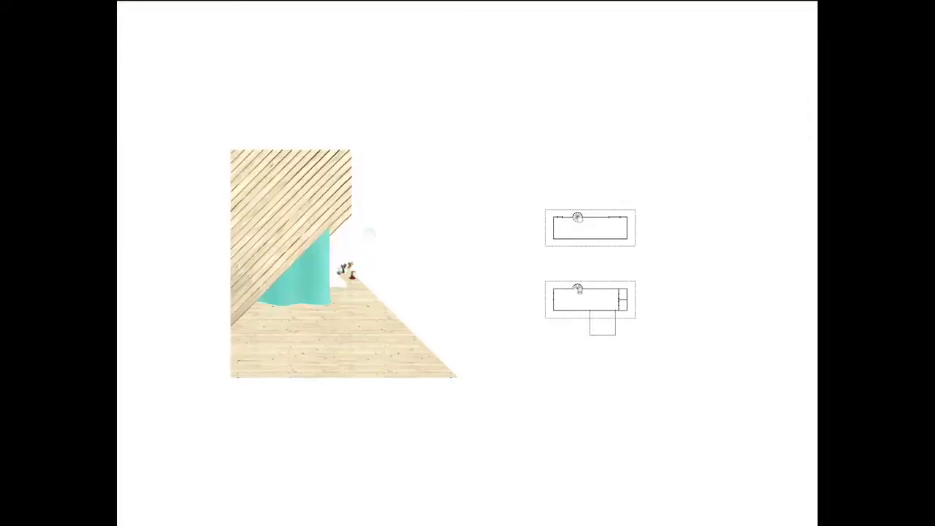